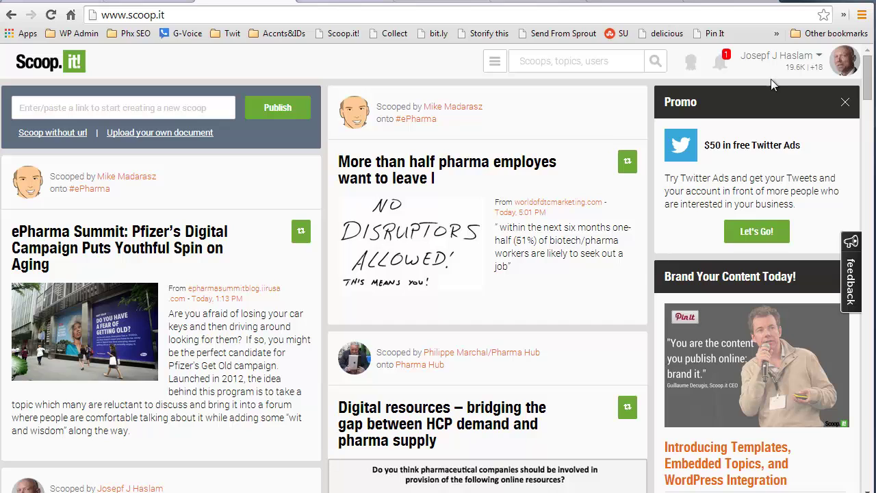
Step: Open the curated topic "Clinical Trial Recruitment and Social Media" and highlight its custom web address
click(829, 68)
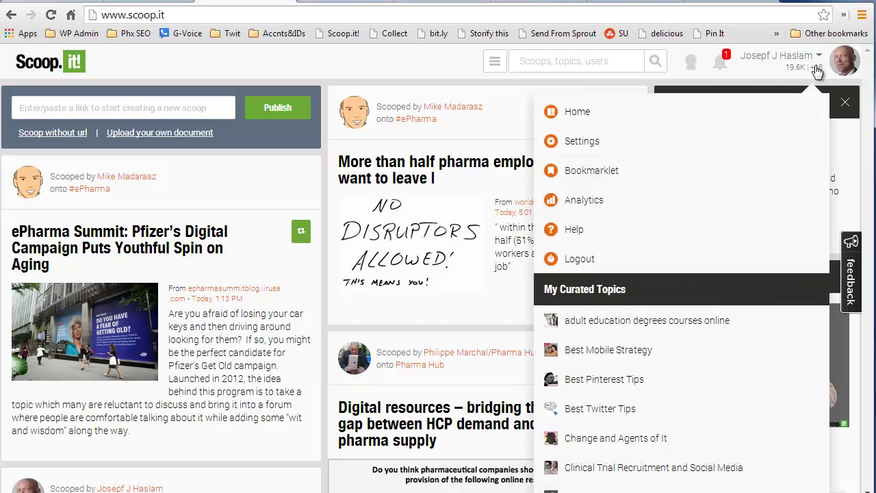
click(719, 470)
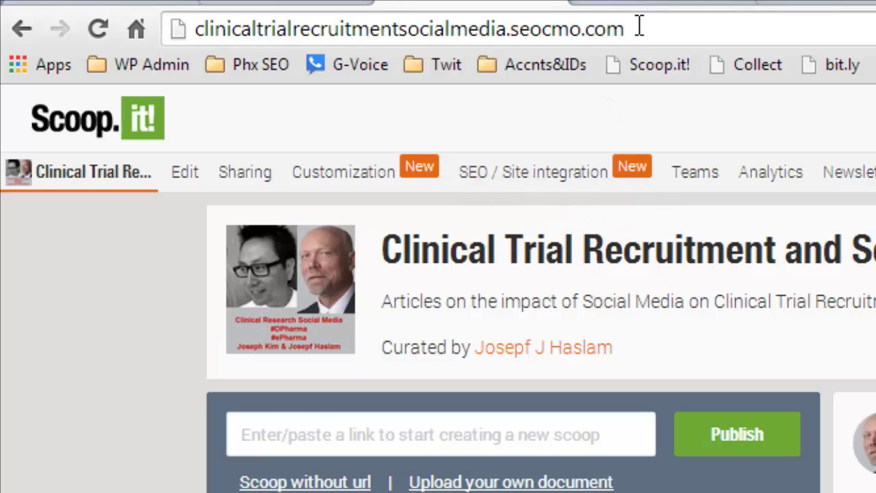
drag(637, 27, 151, 19)
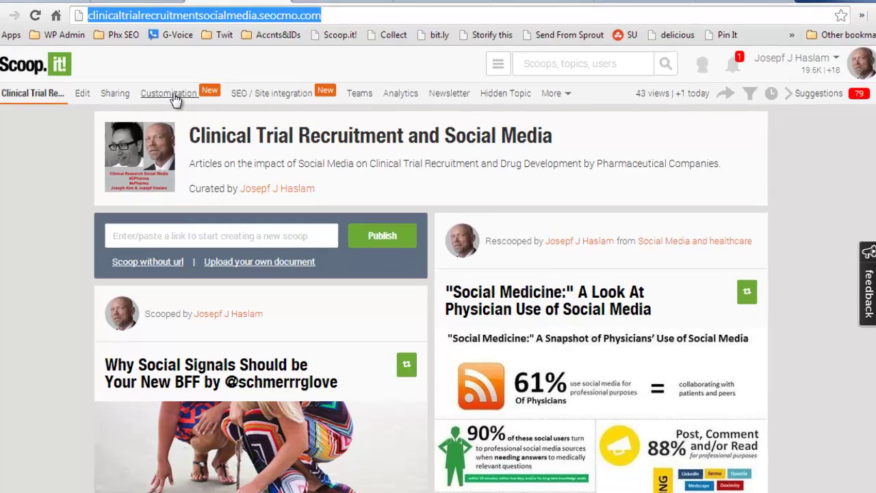
Step: Open the topic's design templates, choose the Personalized template and review its preview
click(179, 90)
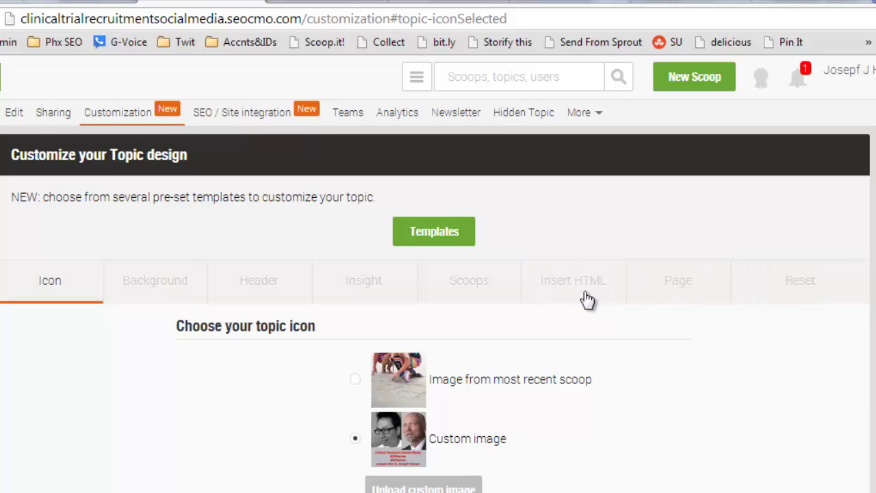
click(436, 235)
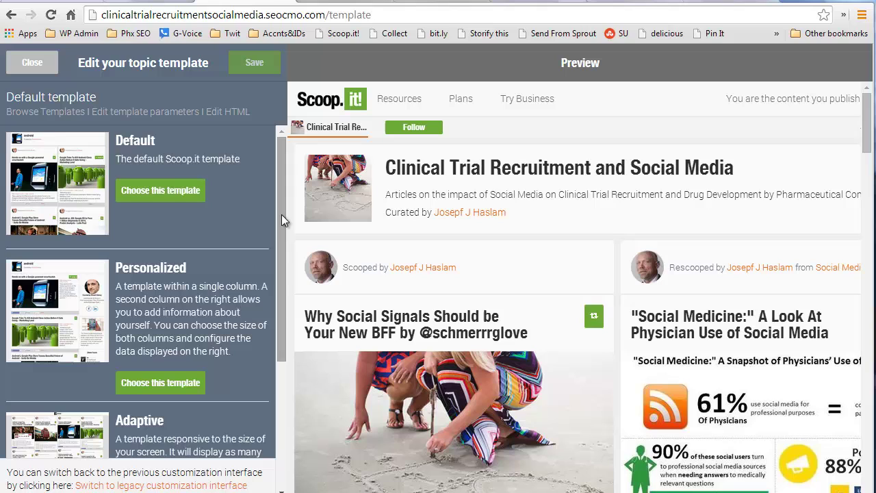
scroll(137, 294, down, 2)
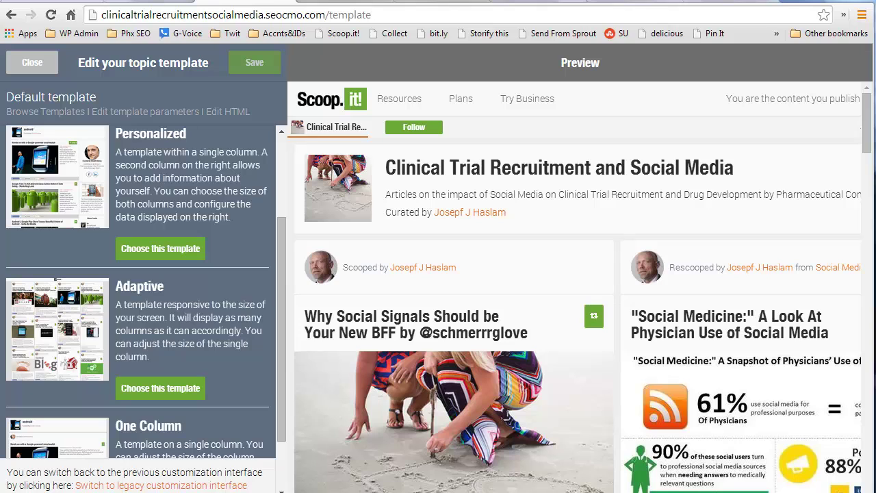
click(160, 248)
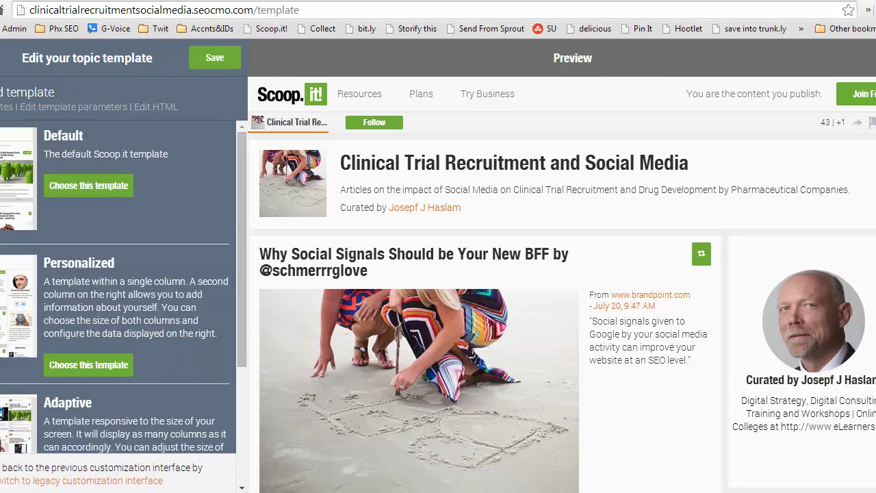
scroll(809, 167, down, 5)
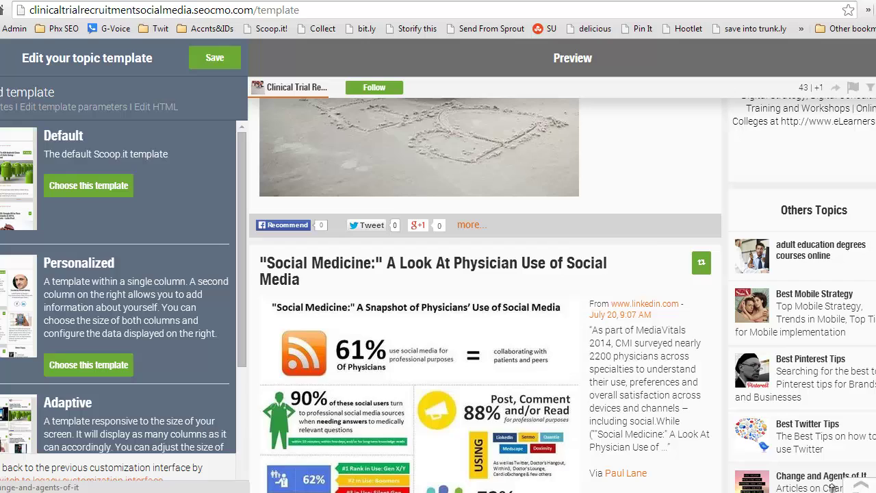
scroll(485, 294, up, 3)
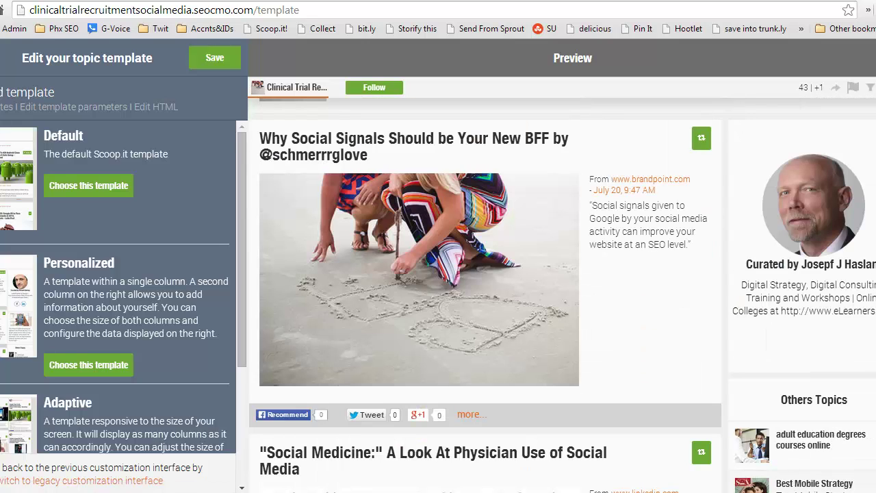
Step: Examine the Personalized template's parameters, its topic.html code and its style.css code
click(68, 108)
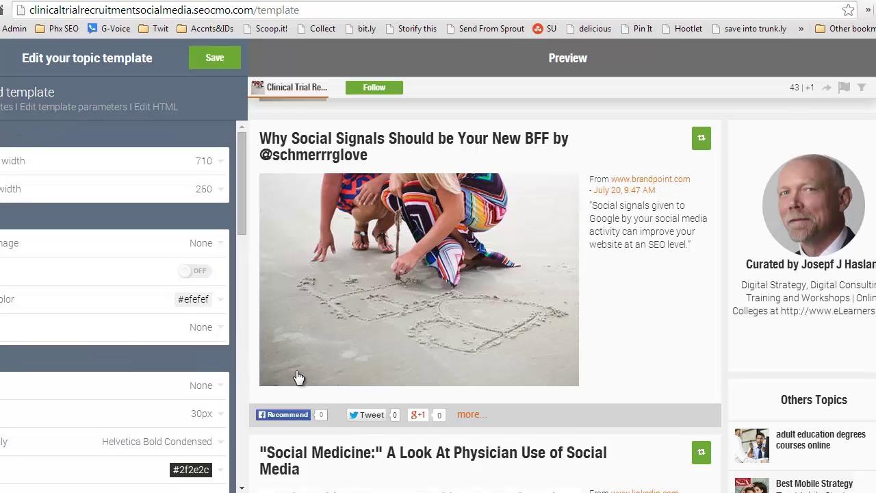
drag(242, 213, 228, 329)
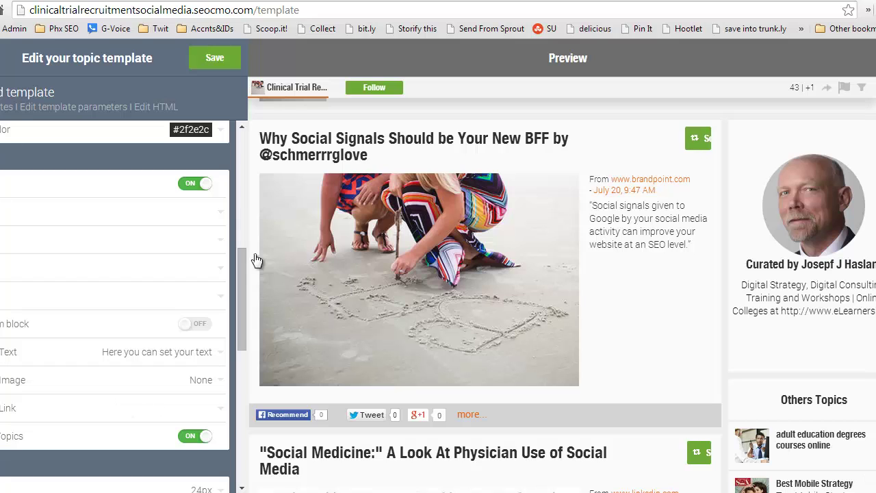
click(153, 113)
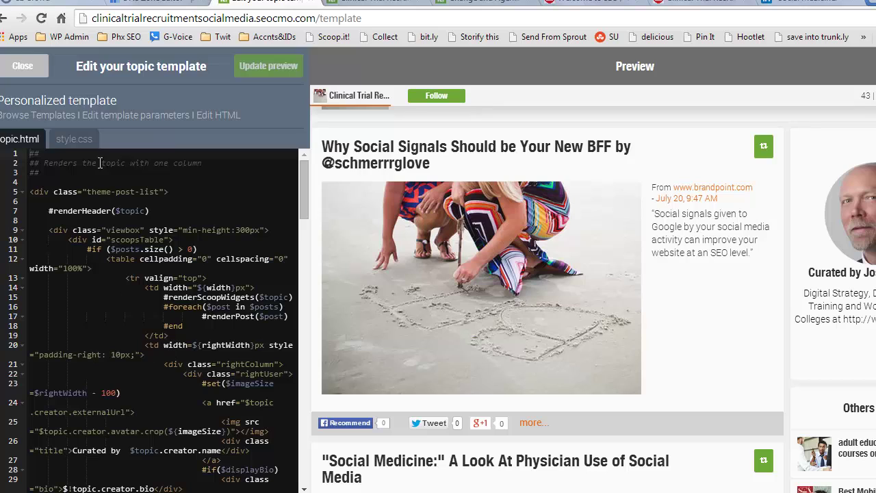
click(81, 142)
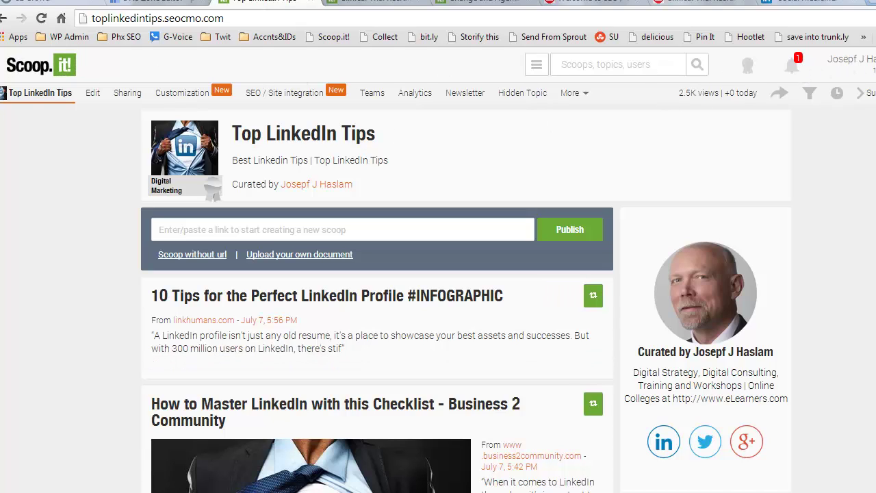
Step: View the content suggestions for the Top LinkedIn Tips topic and close them
key(super+Up)
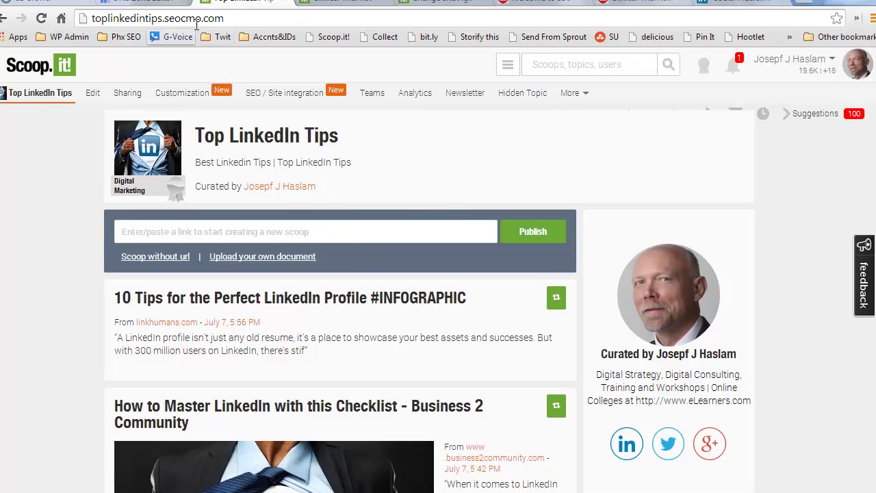
click(830, 118)
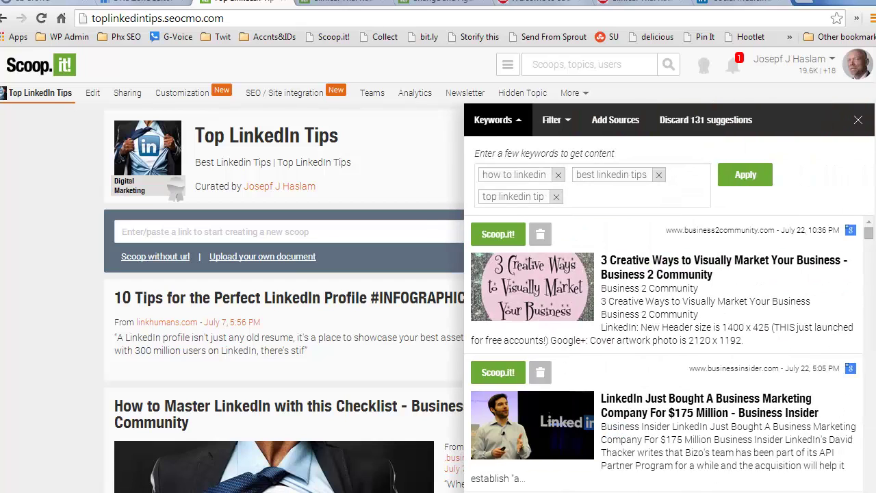
click(818, 113)
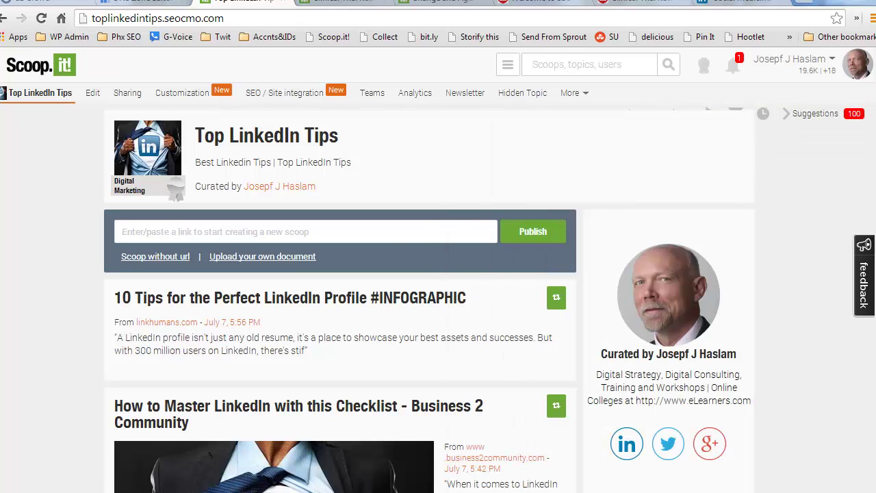
Step: Open the URL and domain settings of the Top LinkedIn Tips topic and highlight its custom domain toplinkedintips.seocmo.com
click(300, 92)
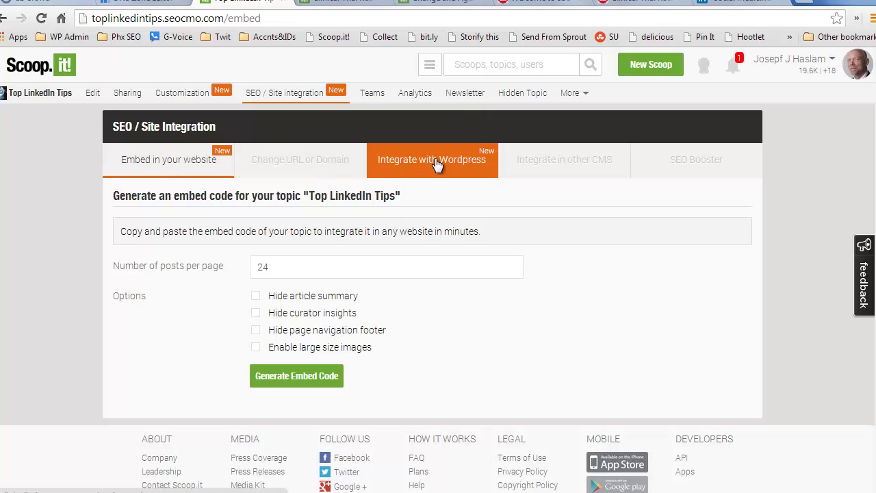
click(301, 165)
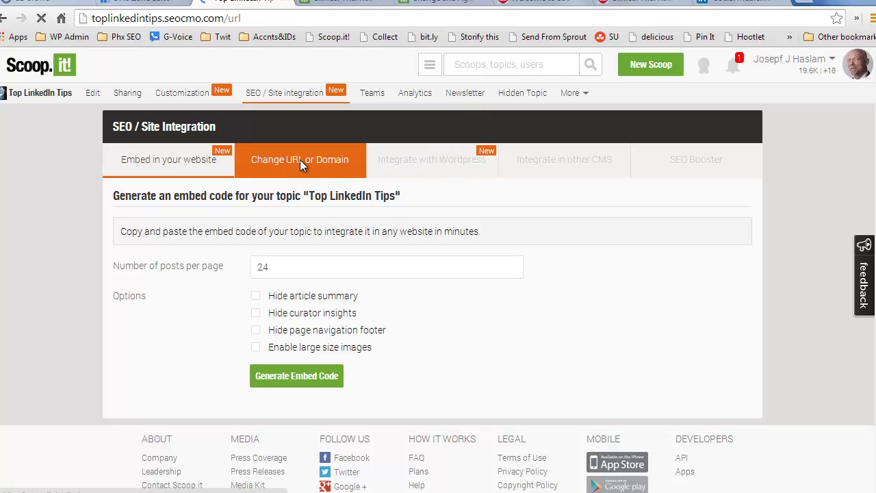
scroll(411, 384, down, 1)
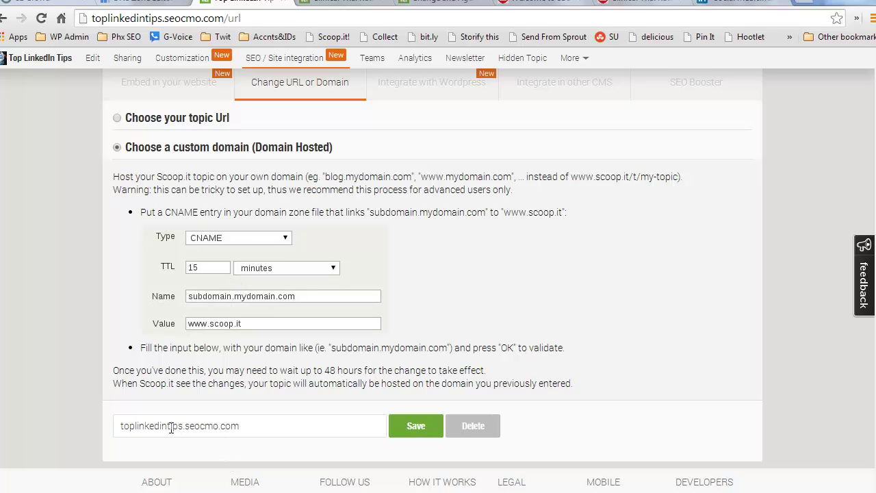
drag(241, 426, 108, 422)
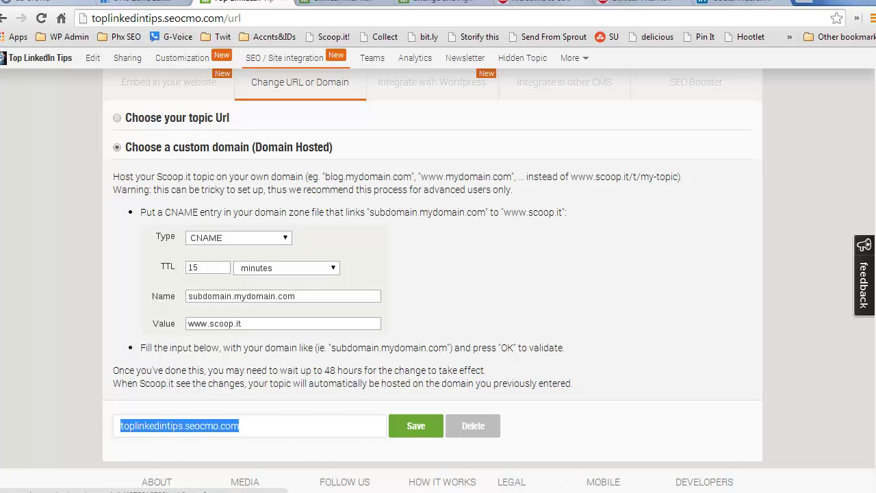
Step: Switch to the Bluehost DNS zone editor and examine the socialmediapr CNAME record and the fields for adding a DNS record
key(ctrl+shift+Tab)
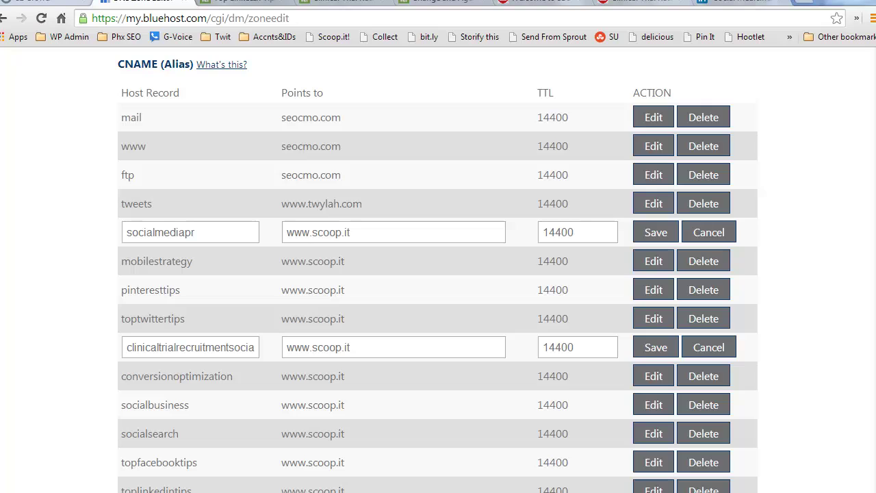
click(217, 232)
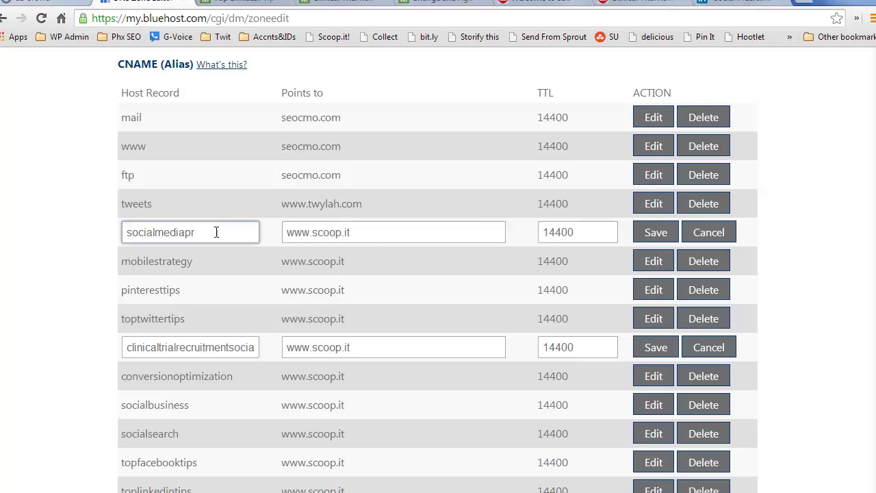
click(375, 235)
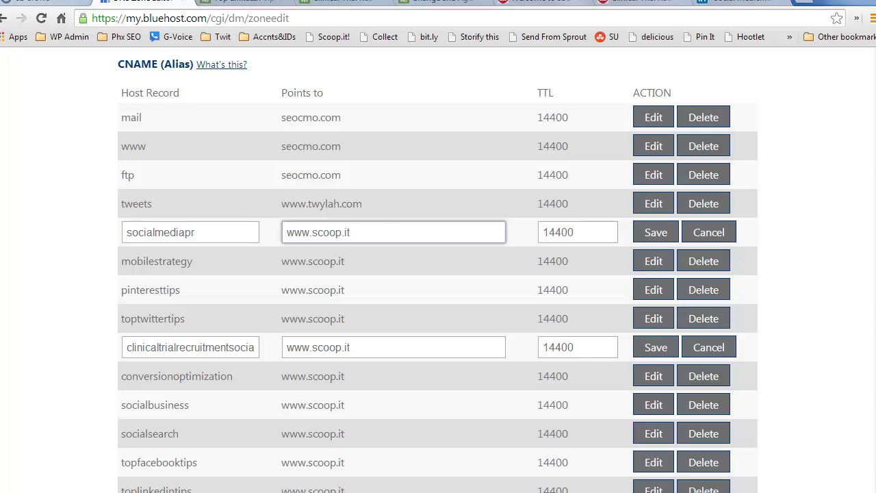
scroll(691, 308, up, 6)
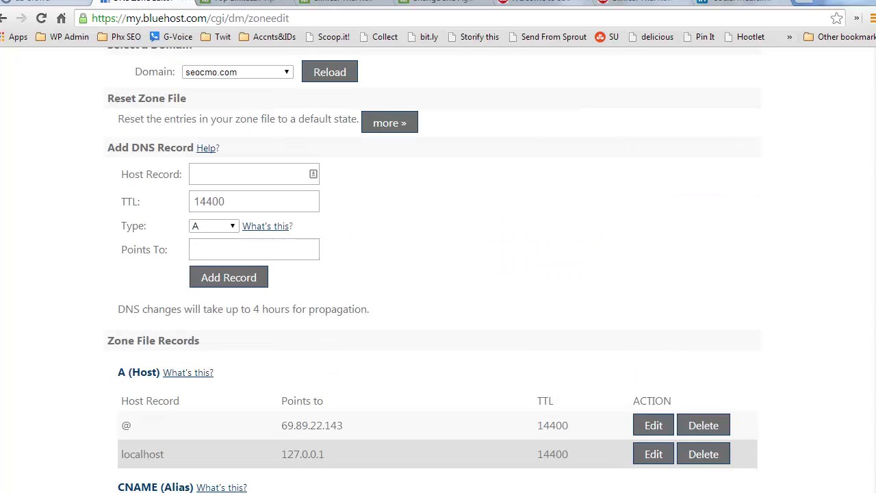
click(219, 174)
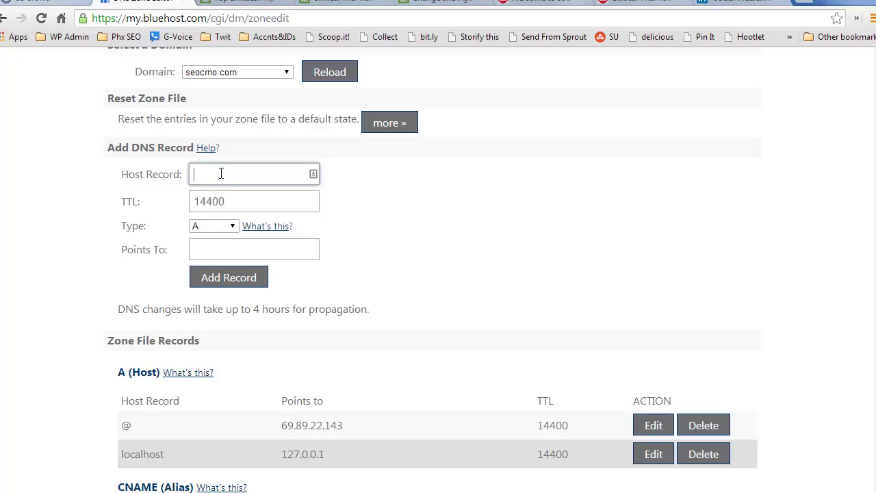
click(208, 250)
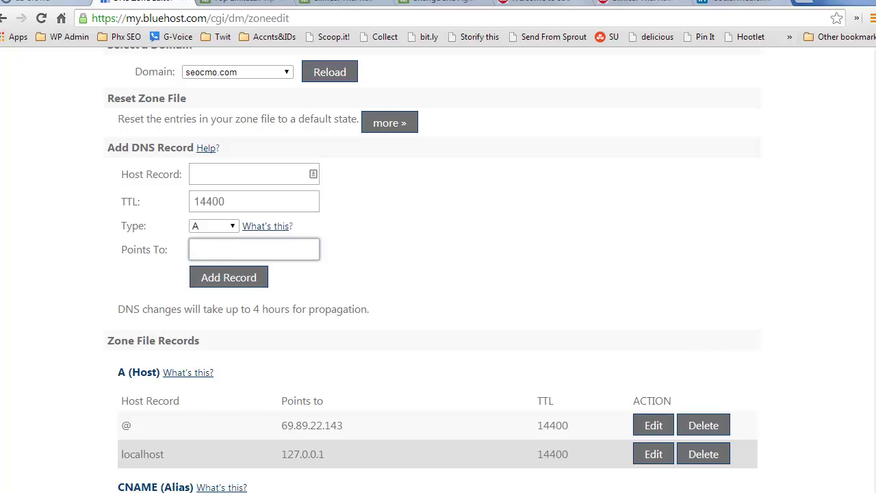
Step: Return to Scoop.it, save the topic's custom domain and open the WordPress integration options
key(ctrl+Tab)
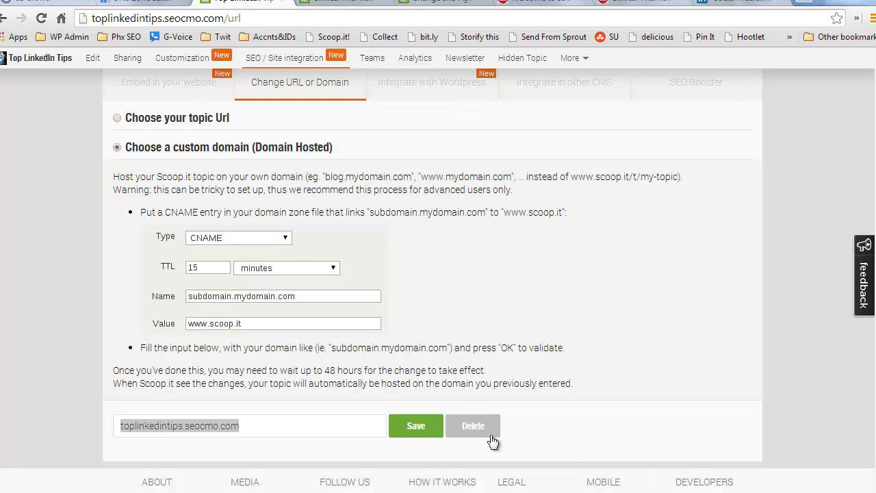
click(426, 432)
click(433, 85)
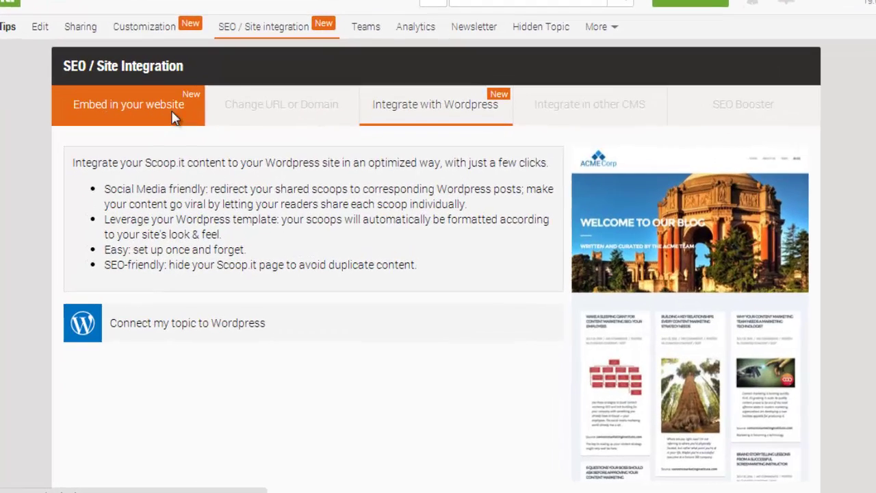
Step: Generate the topic's website embed code with large size images enabled and the page navigation footer hidden, and copy it
click(173, 118)
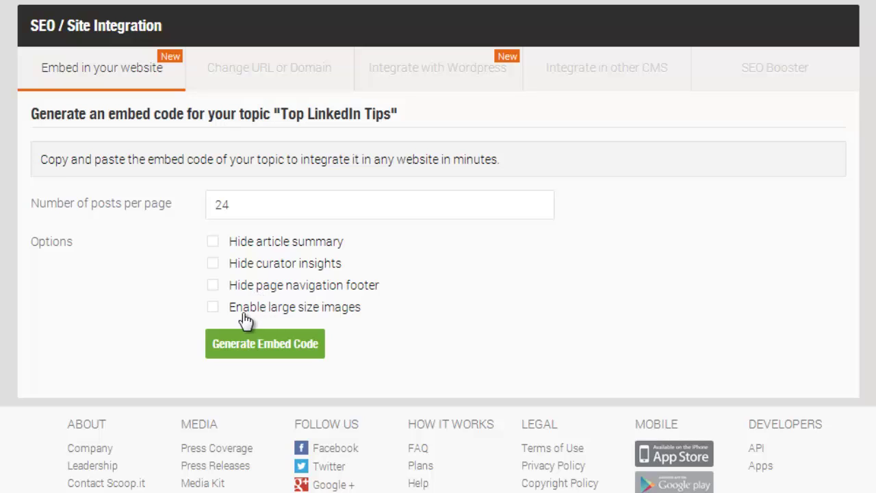
click(212, 307)
click(213, 286)
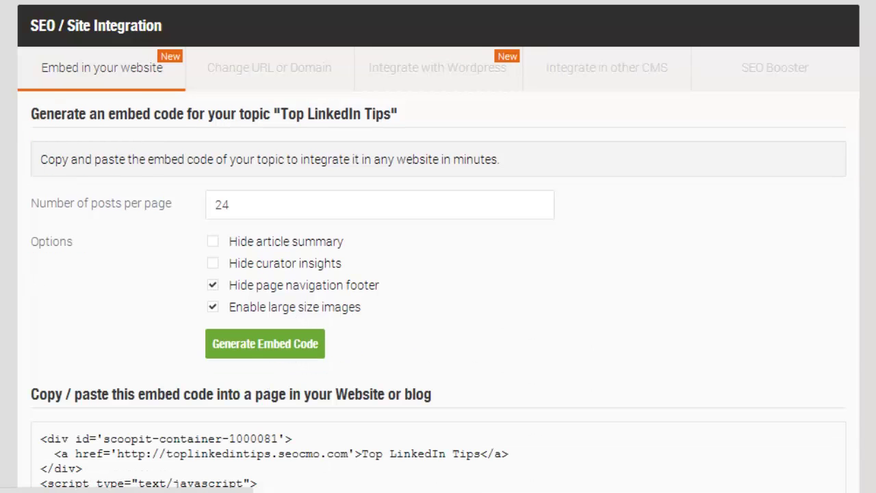
scroll(438, 246, down, 6)
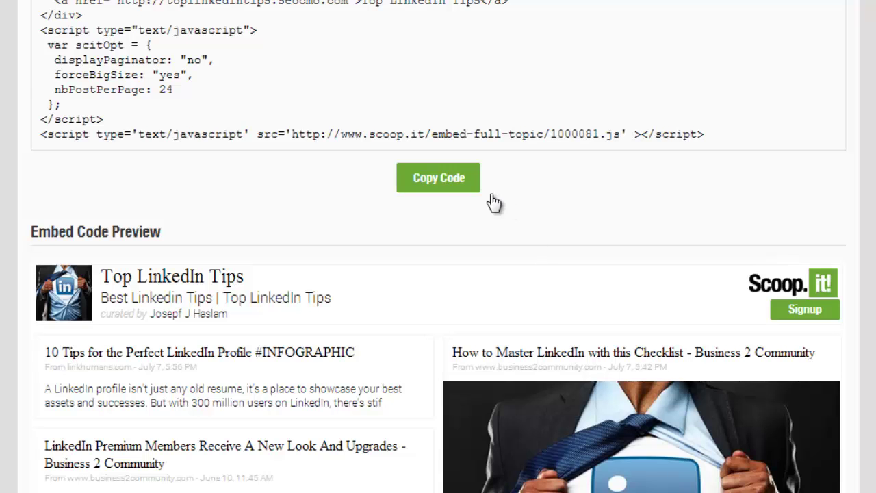
click(442, 180)
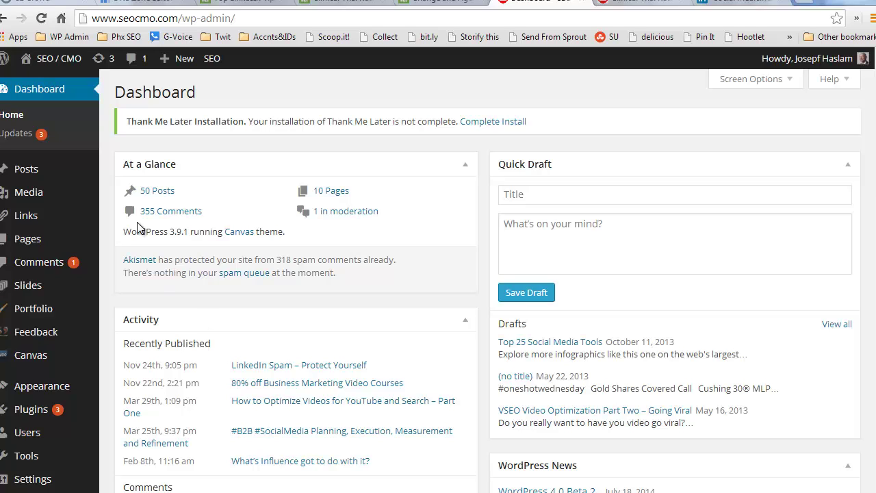
Step: Switch to the WordPress dashboard and add a new page titled "LinkedIn Tips" containing the copied embed code
mouse_move(69, 182)
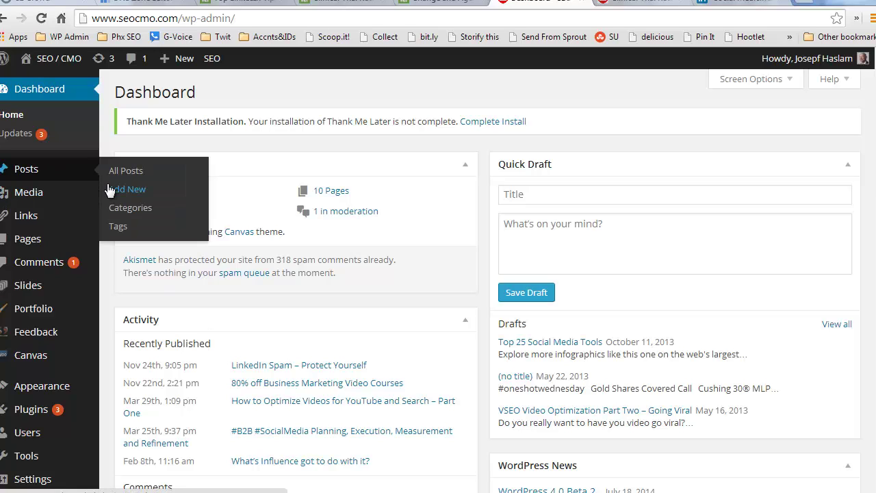
mouse_move(69, 238)
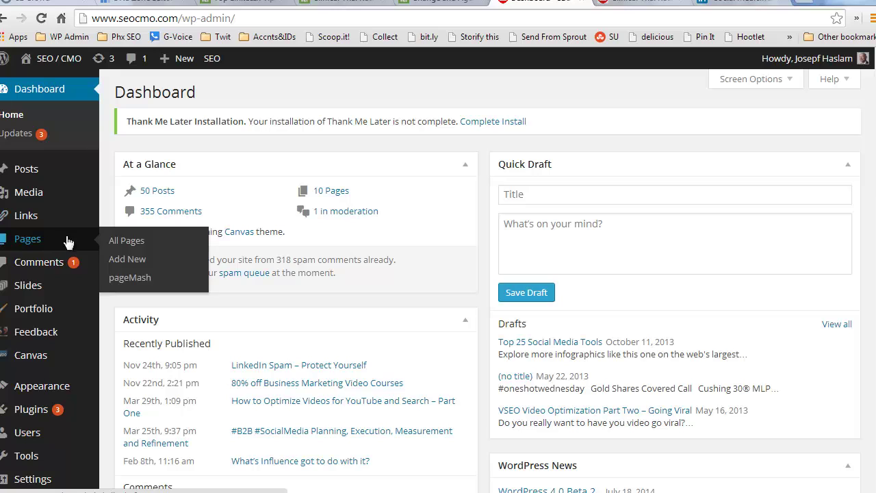
click(134, 263)
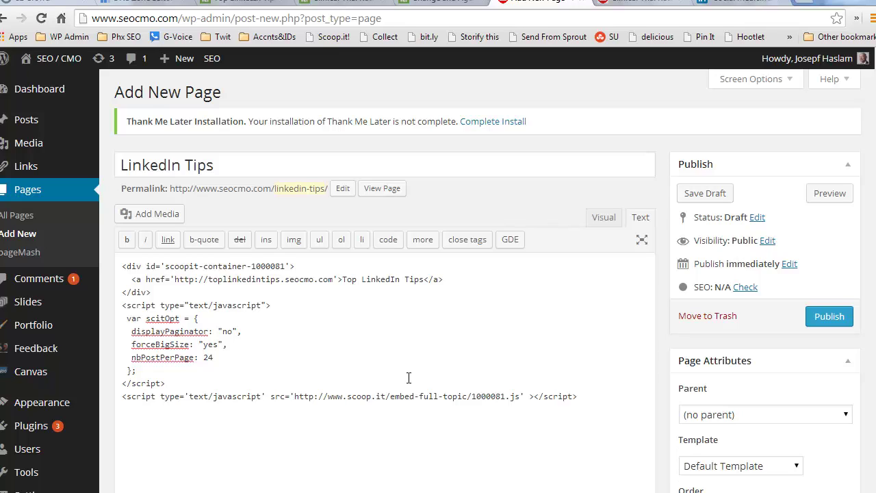
Step: Publish the LinkedIn Tips page and review the embedded Top LinkedIn Tips posts on the live page
click(827, 317)
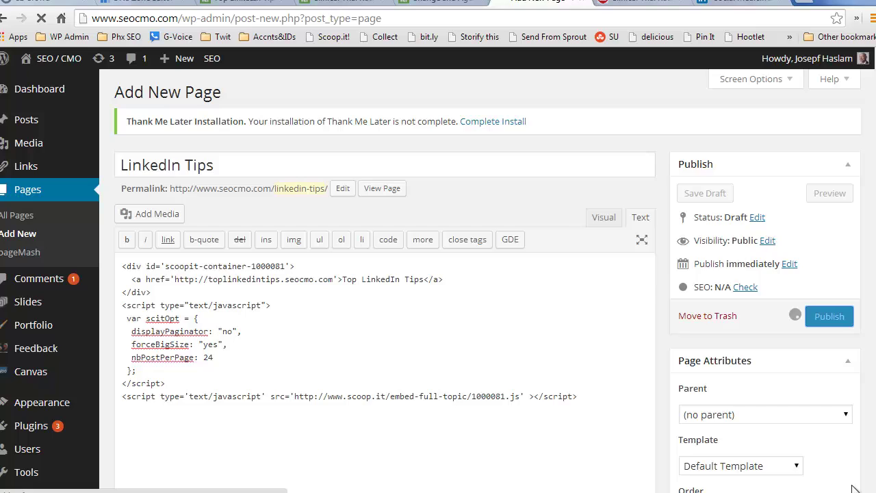
click(175, 160)
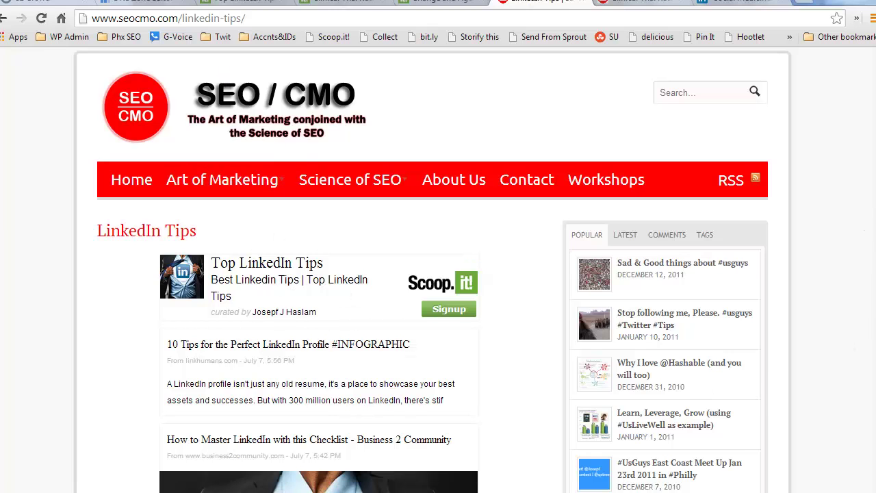
scroll(438, 274, down, 6)
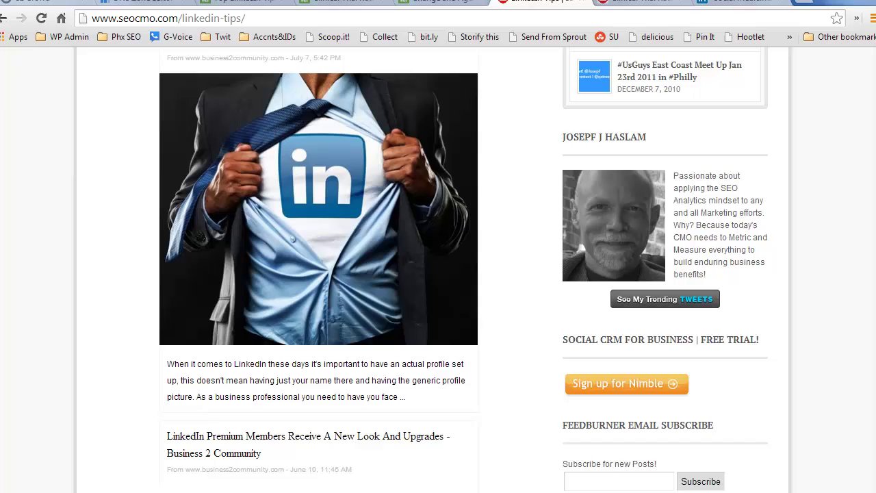
scroll(438, 274, down, 6)
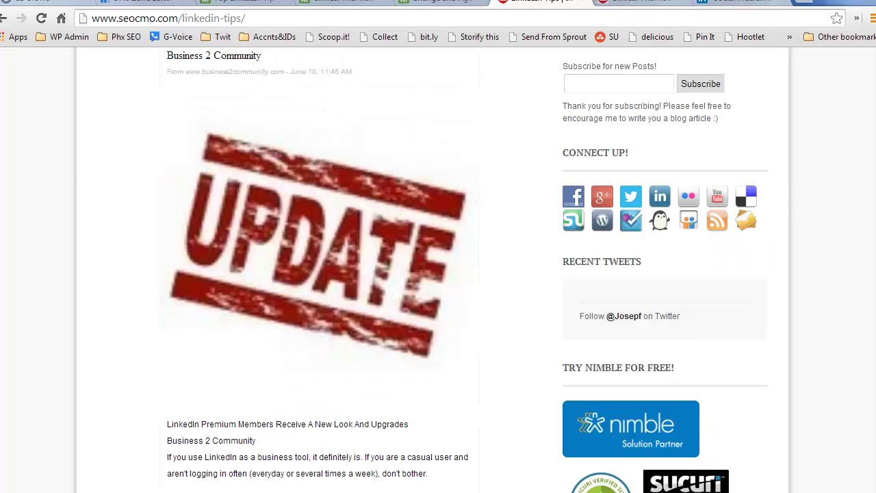
scroll(438, 273, down, 6)
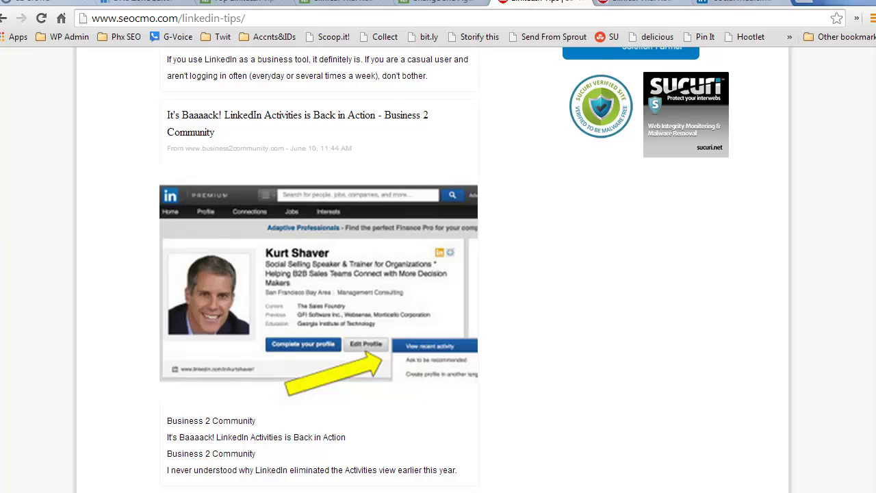
key(Home)
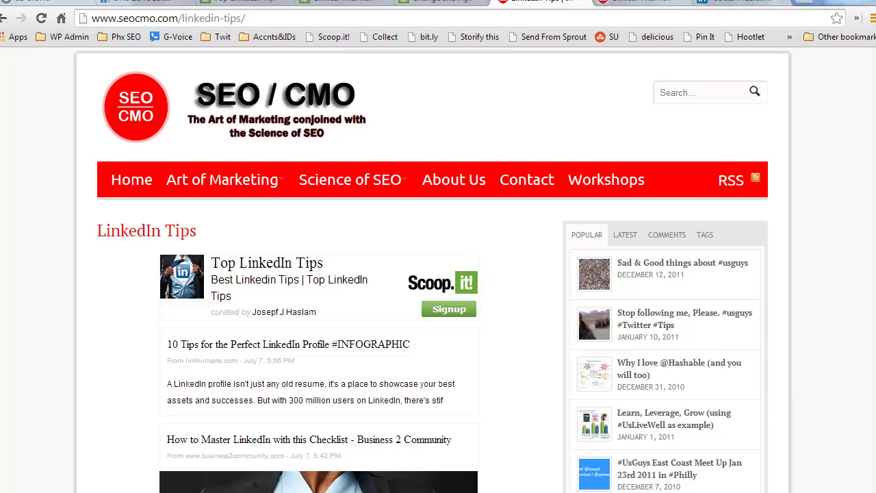
Step: Switch to the Top LinkedIn Tips topic at toplinkedintips.seocmo.com and examine its custom domain address, posts and layout
click(243, 1)
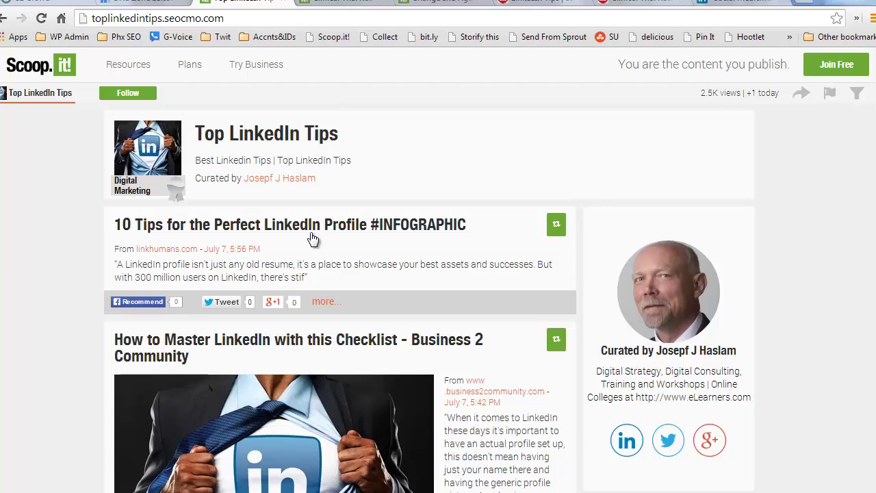
click(233, 18)
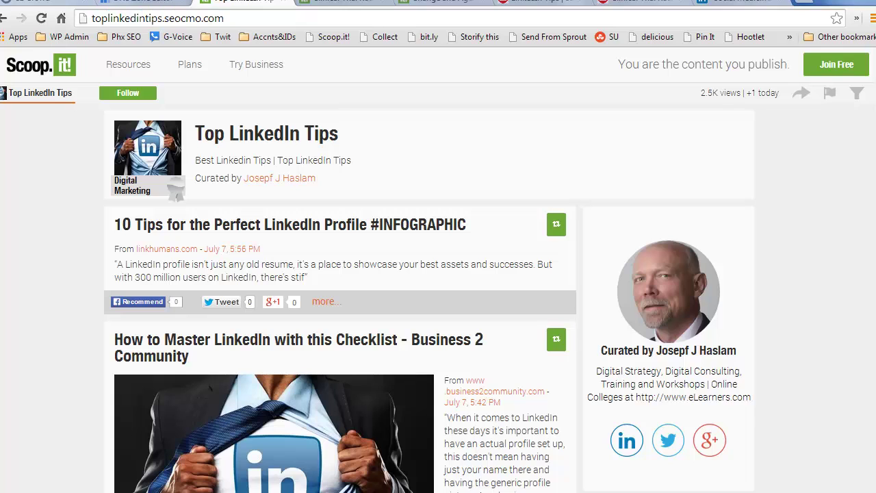
scroll(874, 108, down, 7)
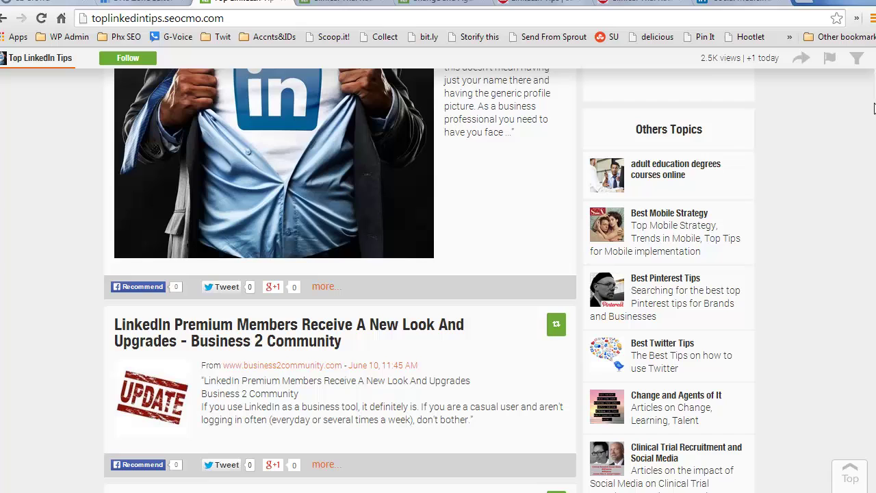
scroll(874, 107, up, 7)
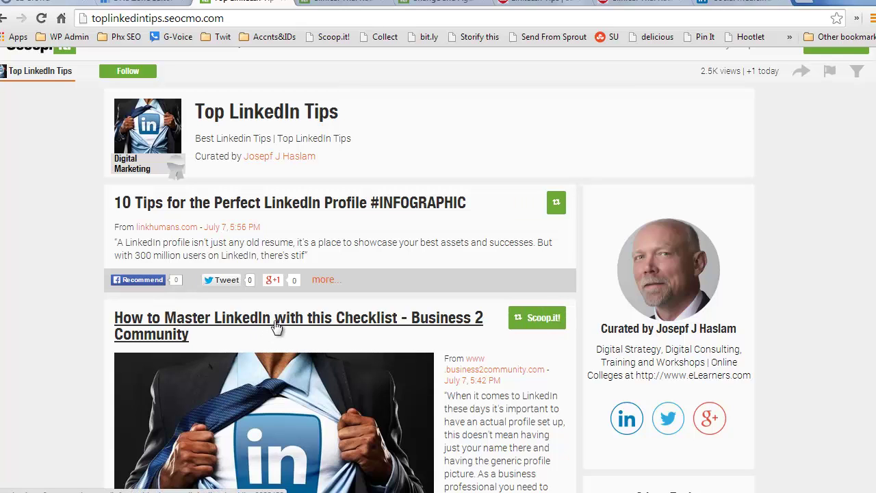
Step: Examine the topic page's source code around the LinkedIn checklist post and return to the Scoop.it profile page
key(ctrl+u)
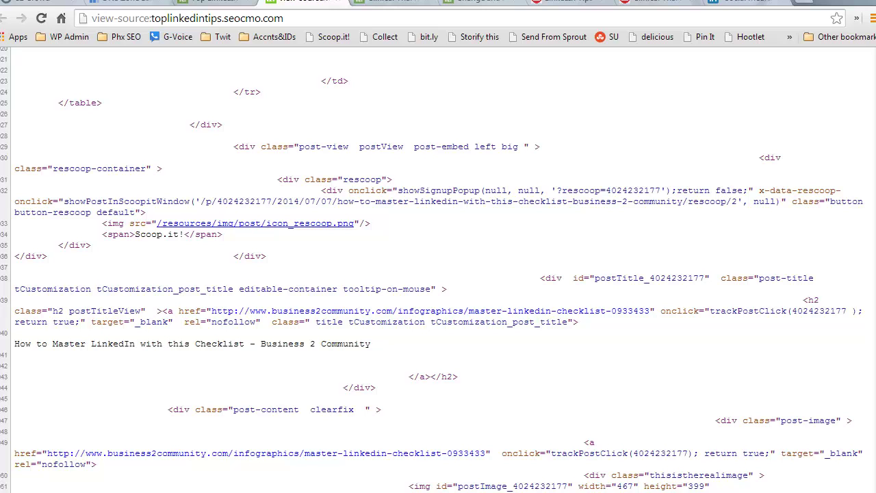
key(ctrl+Tab)
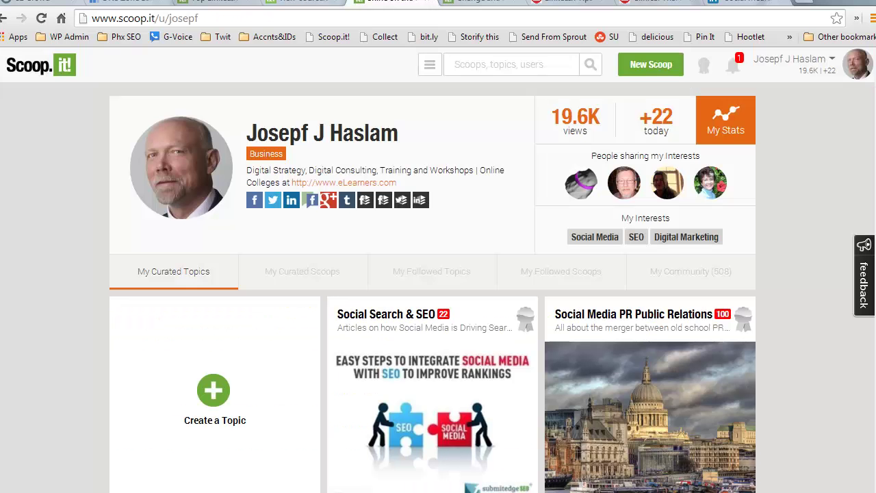